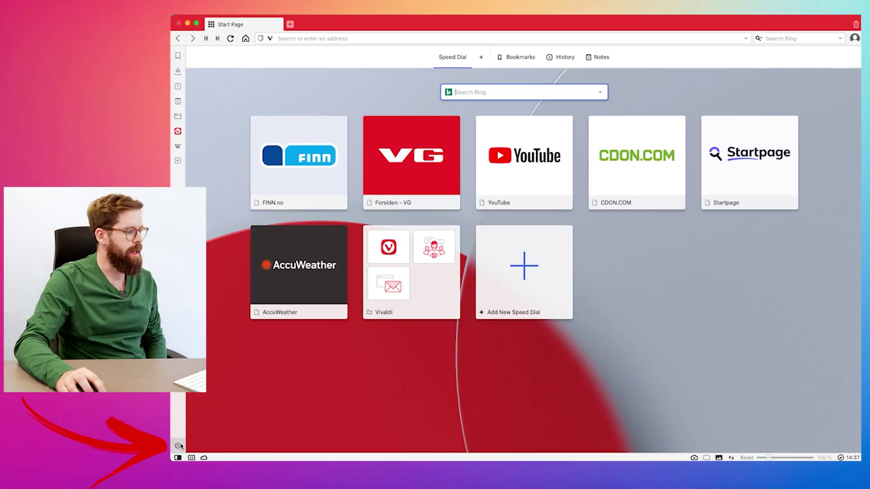
# - Open Vivaldi's General settings from the gear at the bottom of the side panel
pyautogui.click(178, 447)
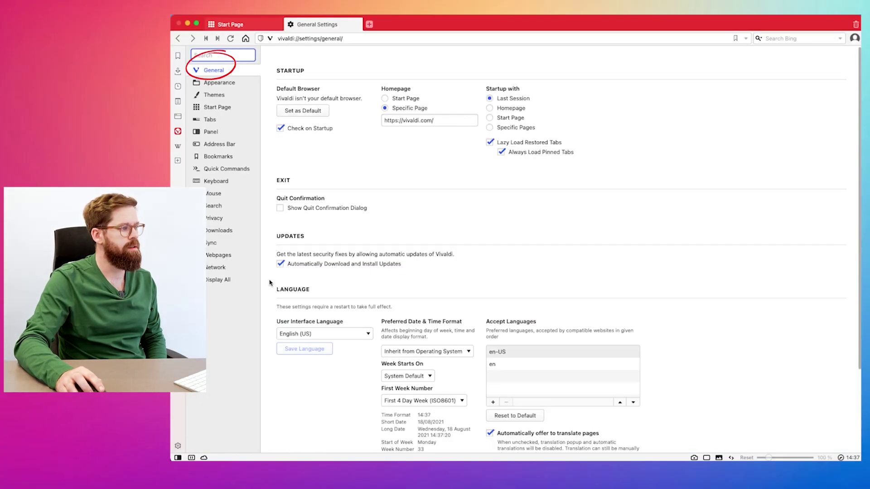
pyautogui.scroll(-3, 310, 275)
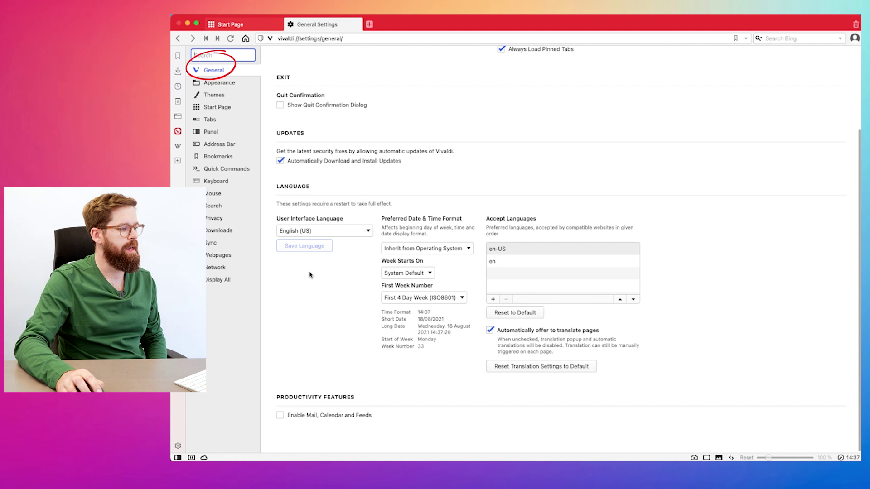
# - Enable 'Mail, Calendar and Feeds' and switch to the new Calendar tab
pyautogui.click(281, 416)
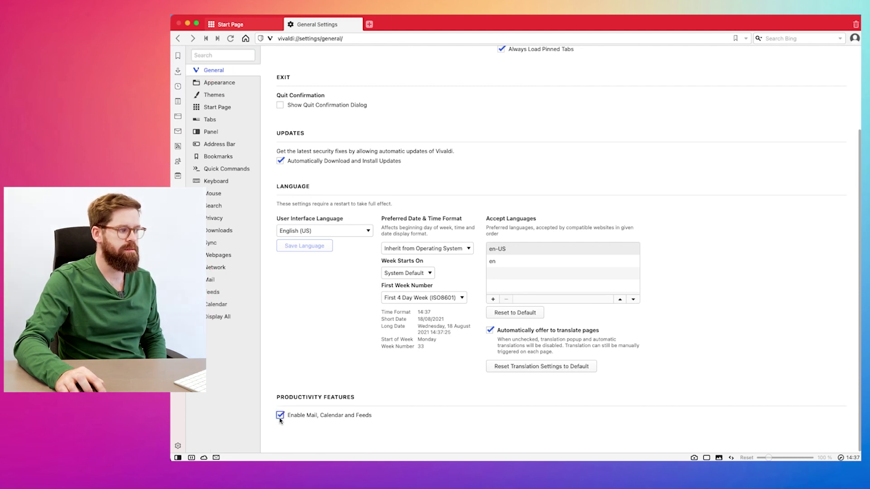
pyautogui.click(260, 25)
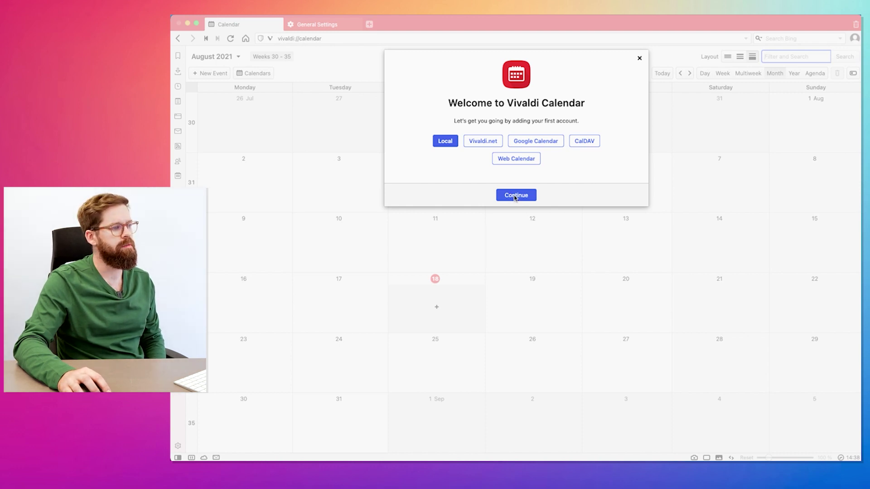
# - Set up a Local calendar account and open the calendar in August 2021 month view
pyautogui.click(515, 198)
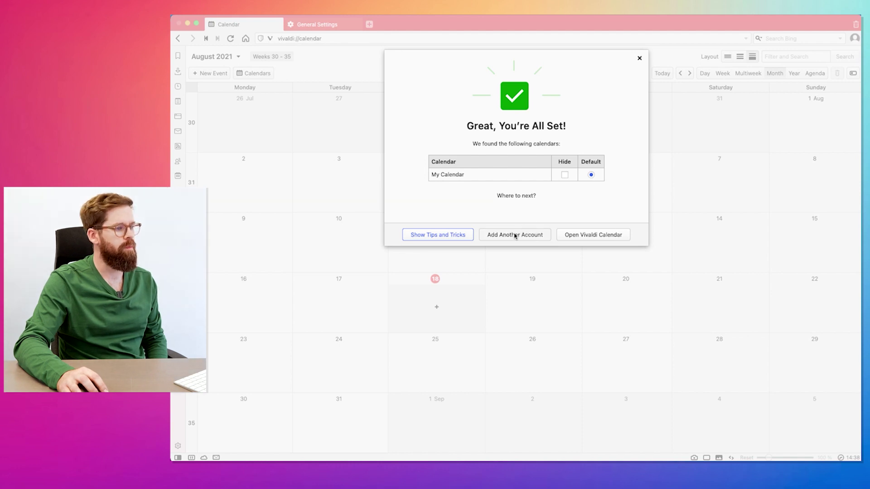
pyautogui.click(584, 235)
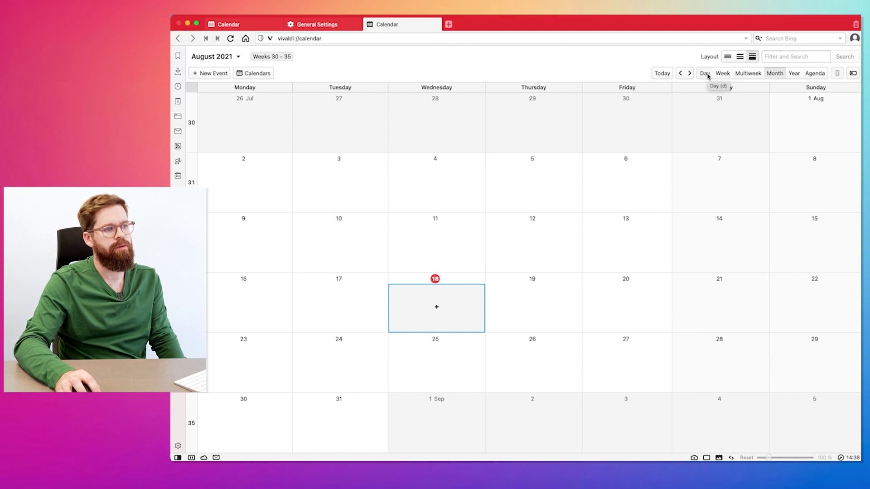
# - Switch the calendar through Day, Week, Multiweek, Year and Agenda views
pyautogui.click(706, 73)
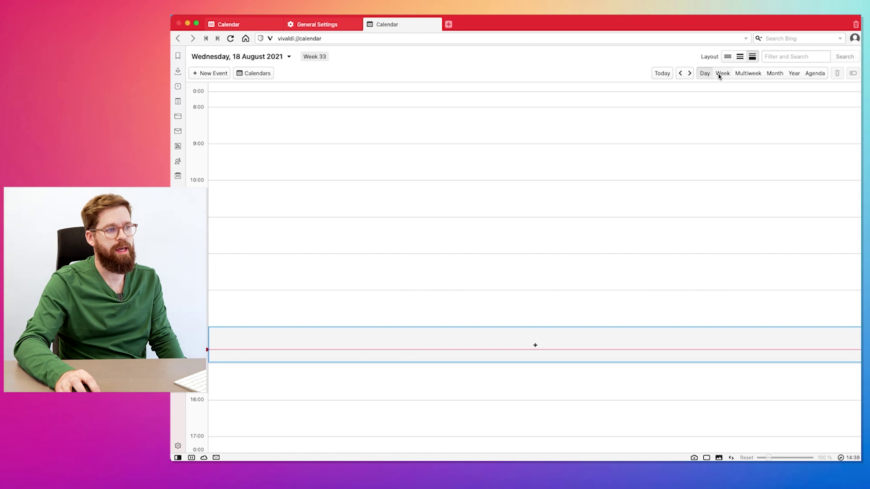
pyautogui.click(724, 73)
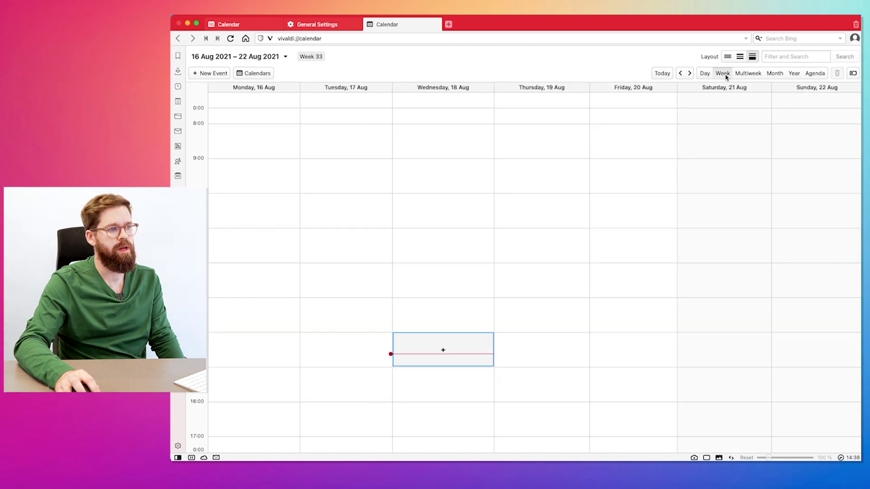
pyautogui.click(743, 76)
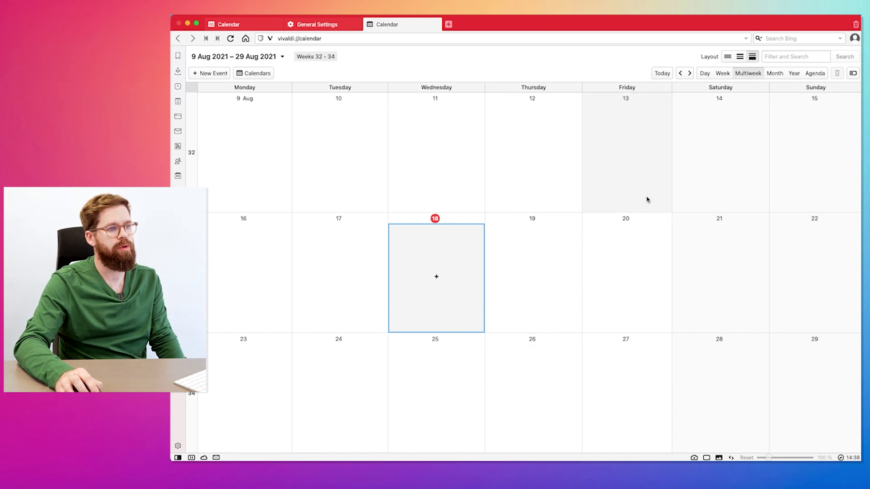
pyautogui.click(794, 73)
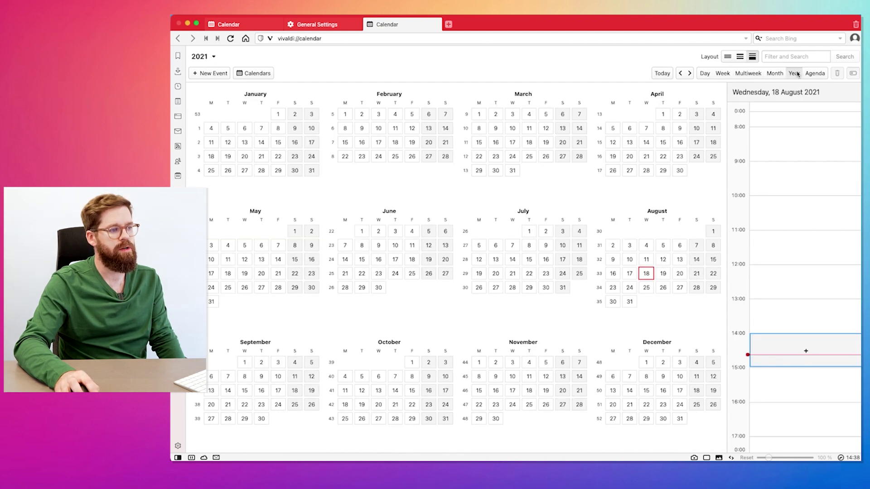
pyautogui.click(815, 74)
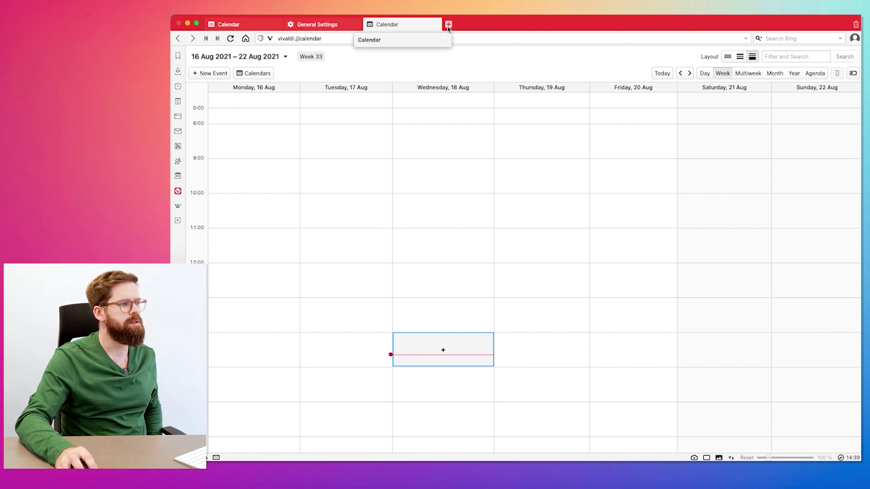
# - Open a new Start Page tab with Ctrl+T and show the calendar side panel
pyautogui.hotkey('ctrl', 't')
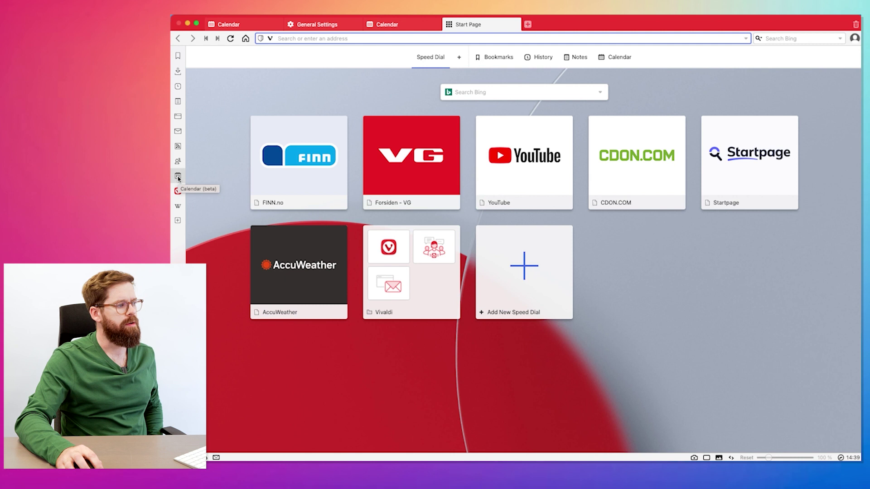
pyautogui.click(178, 177)
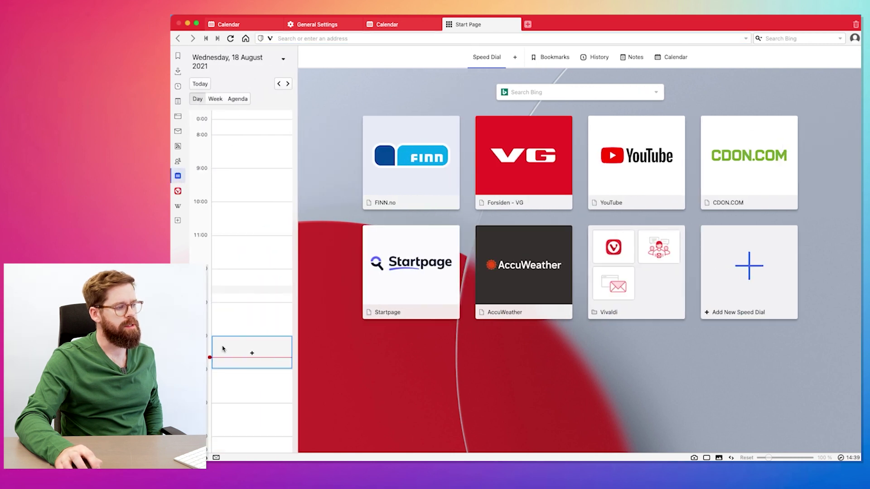
# - Widen the calendar side panel, then close and reopen it
pyautogui.moveTo(297, 291); pyautogui.dragTo(396, 278)
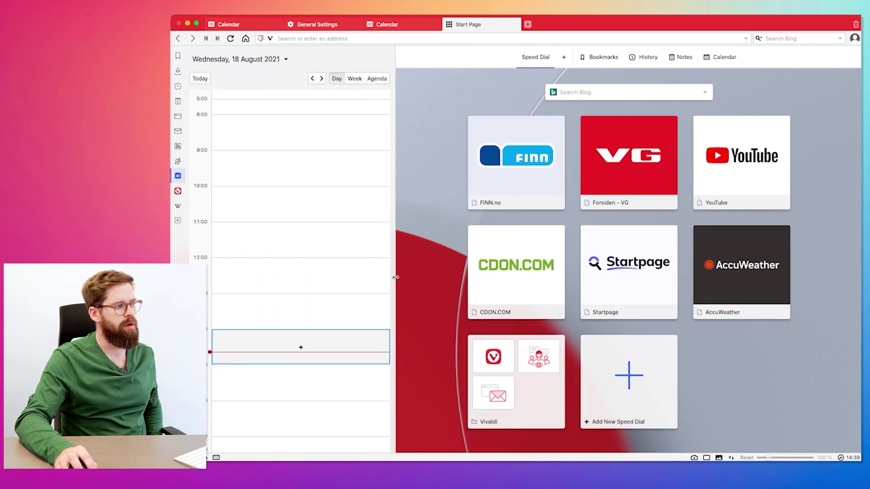
pyautogui.click(178, 176)
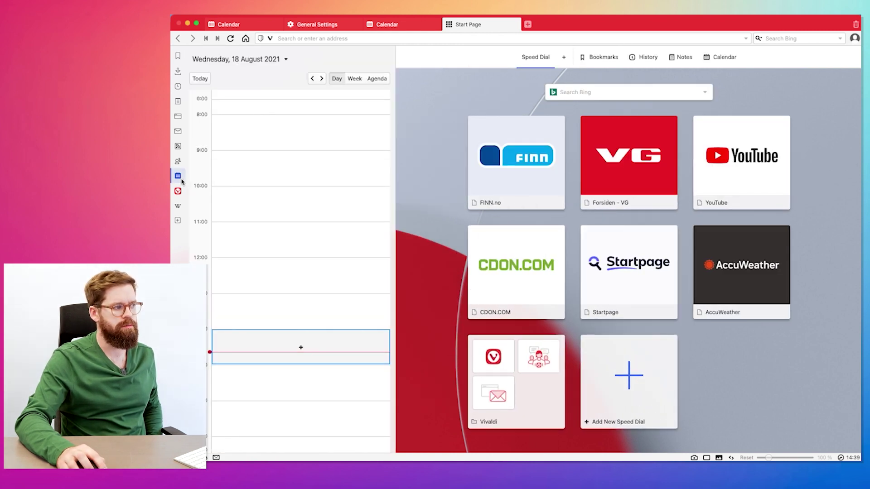
pyautogui.click(178, 177)
pyautogui.click(178, 177)
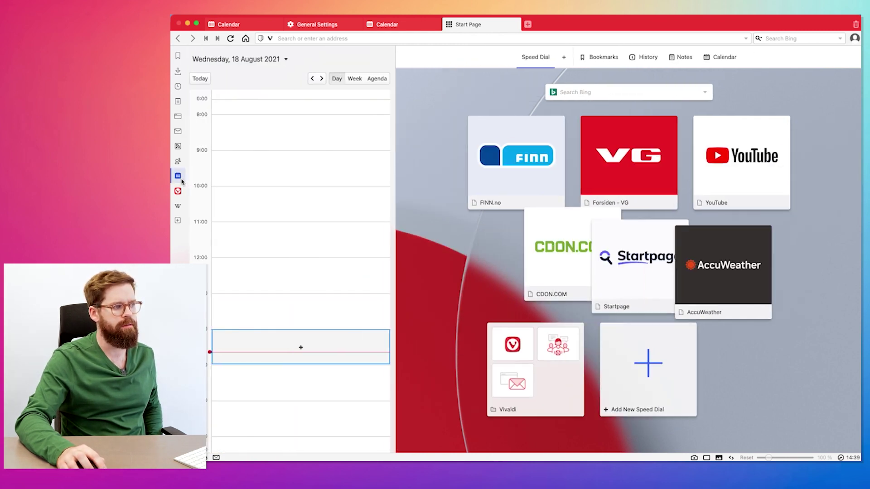
# - Switch the side-panel calendar to Week, then Agenda, then back to Day view
pyautogui.click(355, 79)
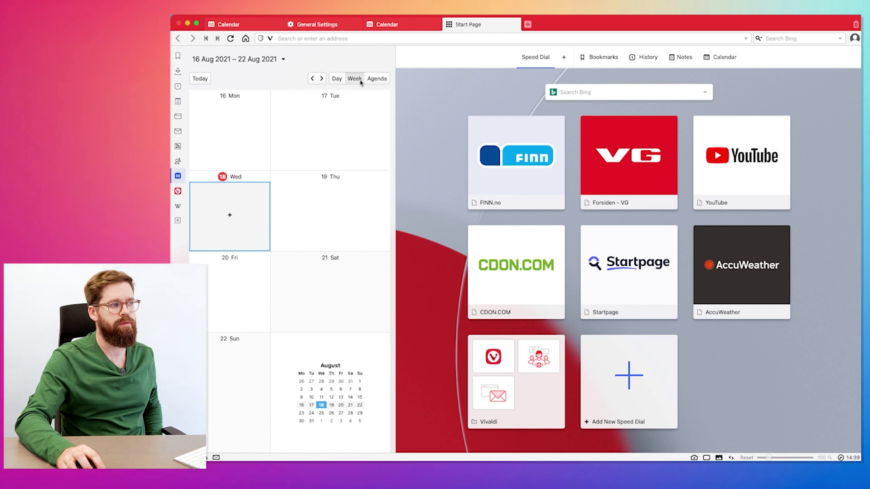
pyautogui.click(377, 80)
pyautogui.click(342, 79)
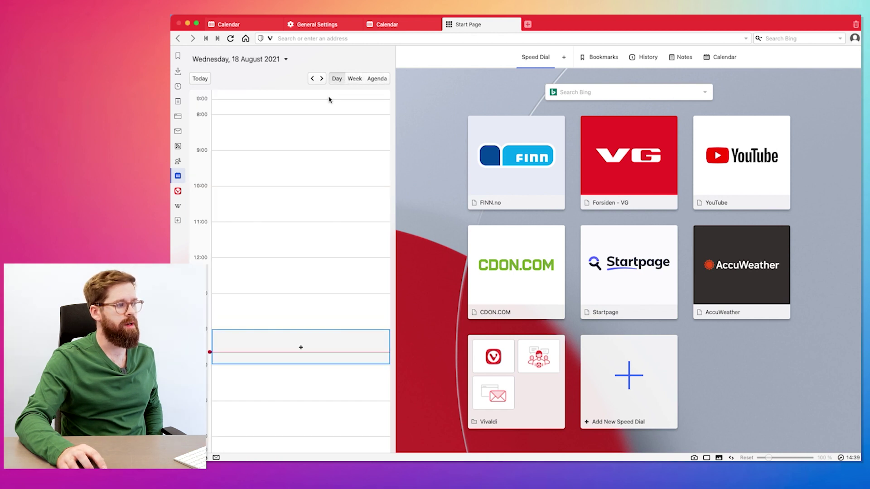
# - Close the side panel and open the Calendar section of Settings
pyautogui.press('F4')
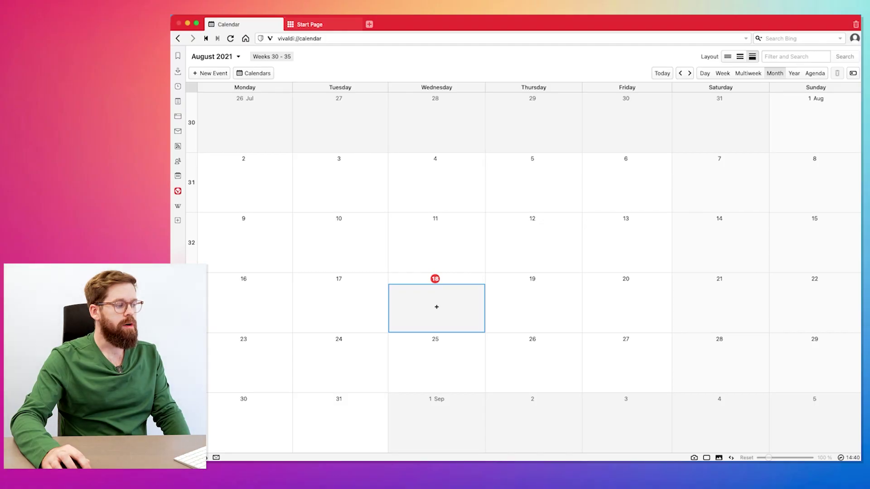
pyautogui.hotkey('ctrl', 'F12')
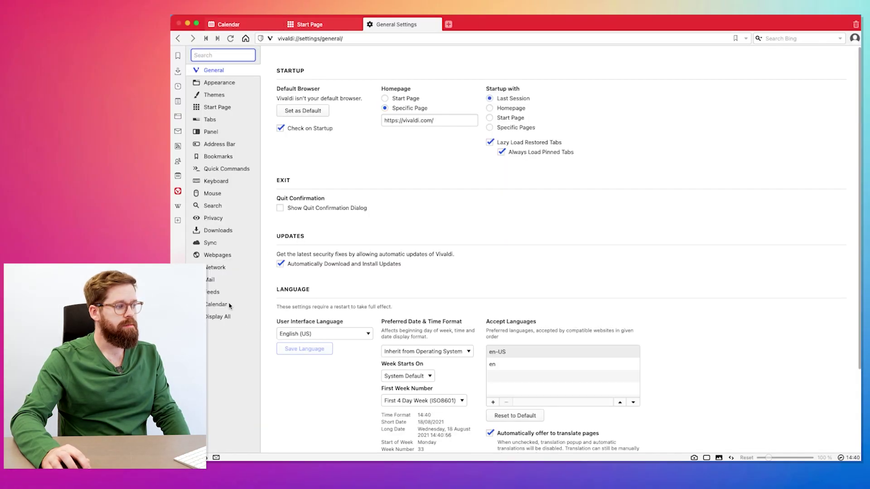
pyautogui.click(228, 306)
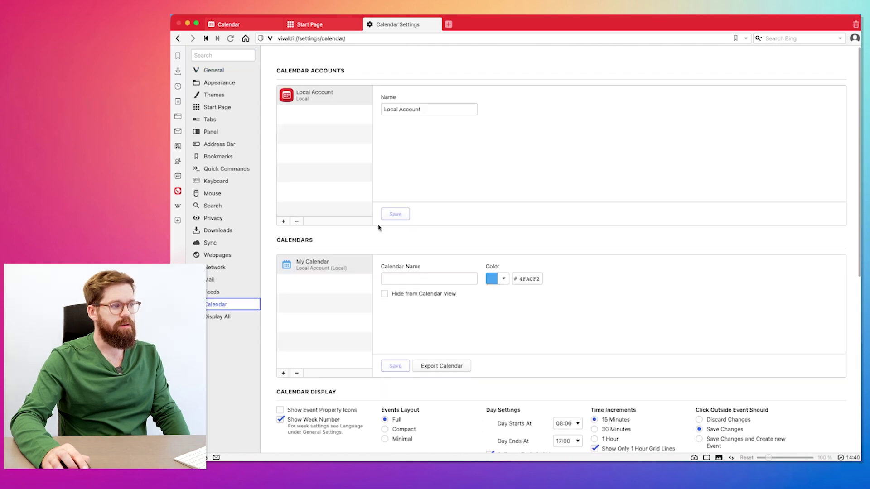
pyautogui.scroll(-5, 459, 204)
pyautogui.scroll(5, 459, 204)
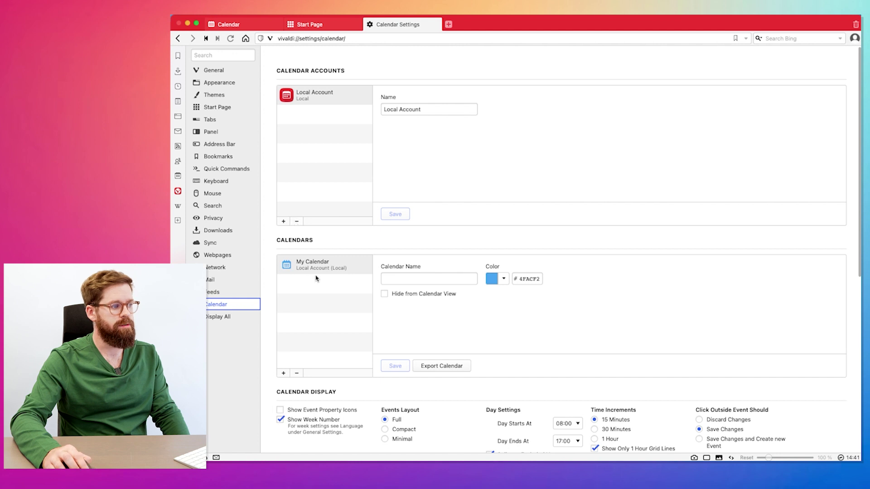
pyautogui.scroll(-1, 315, 278)
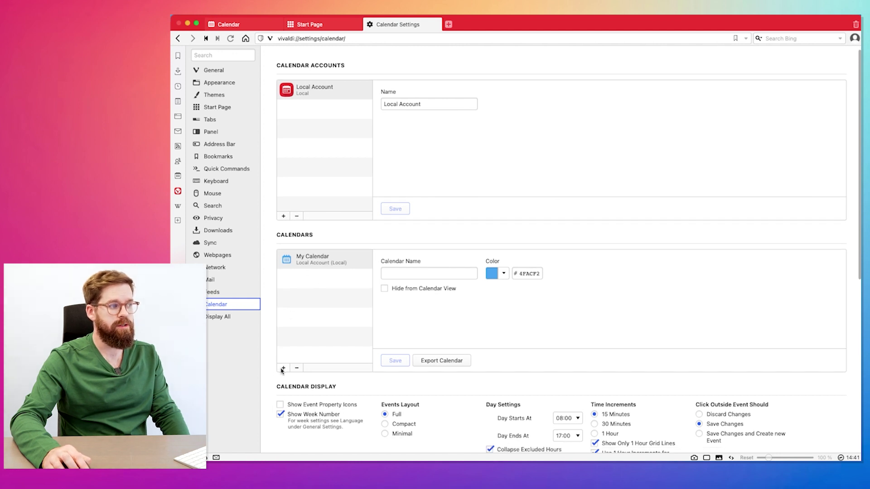
pyautogui.scroll(-3, 393, 288)
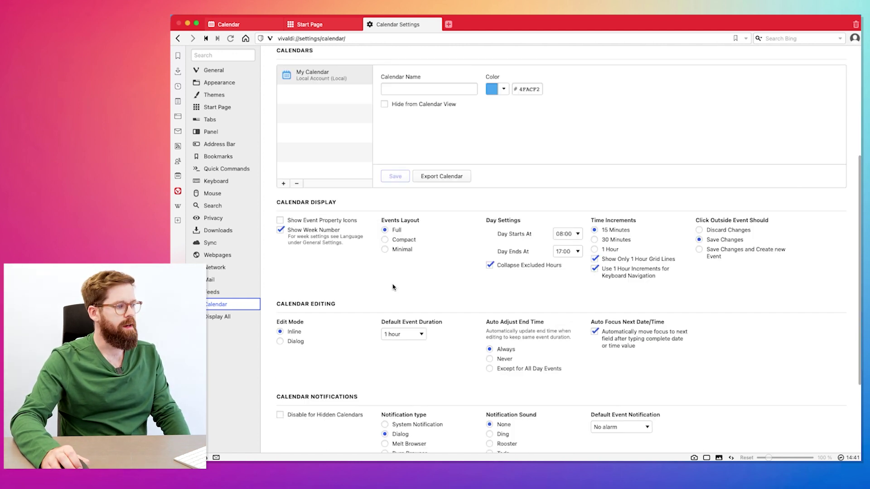
pyautogui.scroll(-2, 394, 288)
pyautogui.scroll(-1, 393, 288)
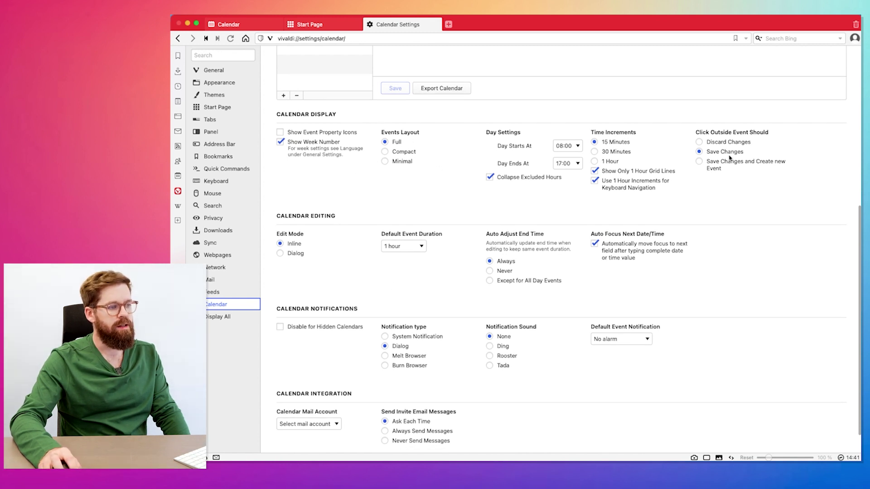
pyautogui.scroll(-2, 467, 375)
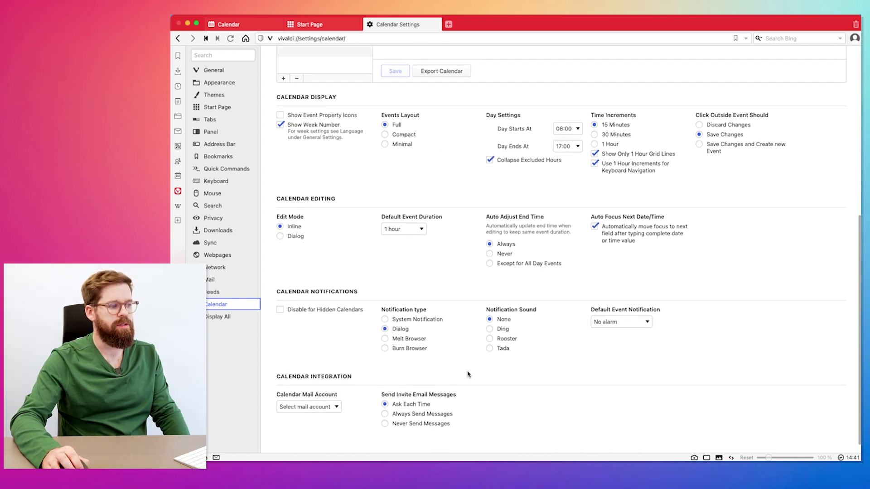